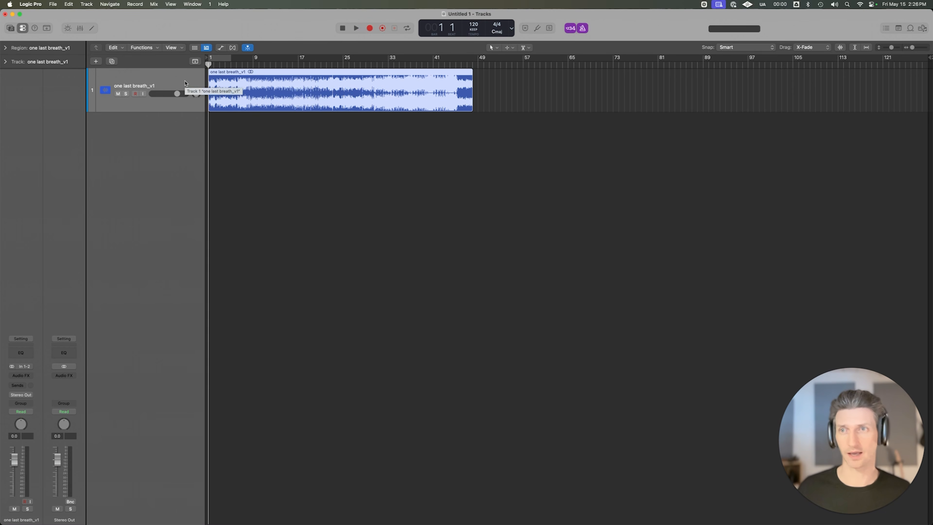
Switch to Spotify and look over the Michael Jackson artist page
{"action": "key", "text": "super+Tab"}
{"action": "key", "text": "super+Tab"}
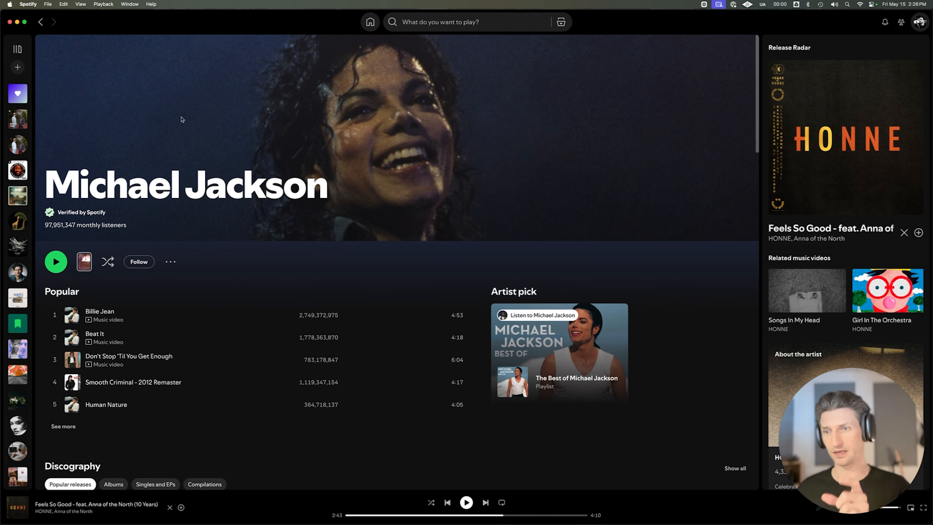
{"action": "scroll", "coordinate": [209, 342], "scroll_direction": "down", "scroll_amount": 1}
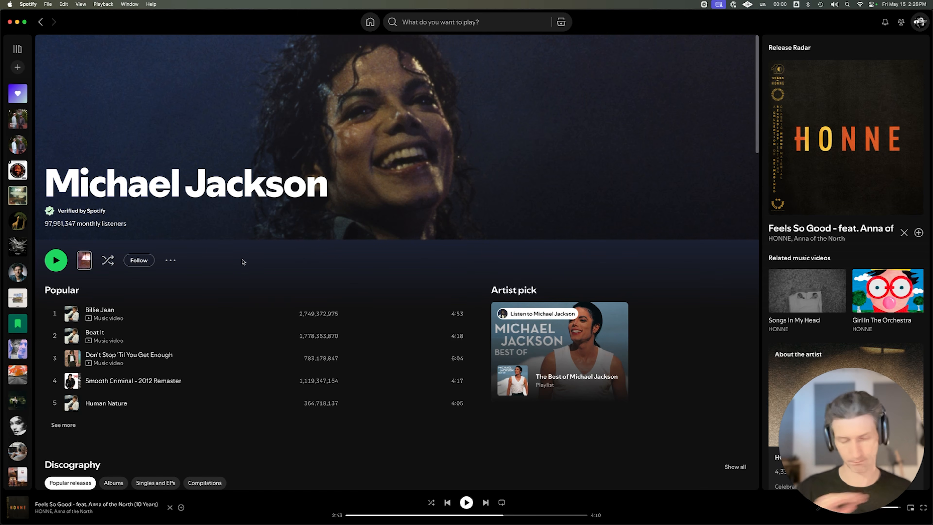
{"action": "scroll", "coordinate": [244, 262], "scroll_direction": "up", "scroll_amount": 1}
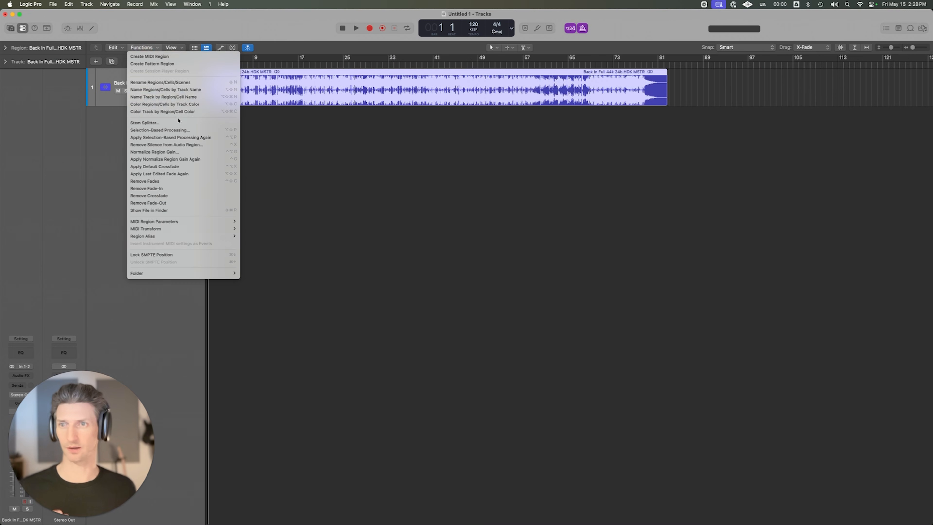
Separate the song's audio region into vocals, drums, bass, guitar, piano and other stems with Stem Splitter
{"action": "left_click", "coordinate": [178, 123]}
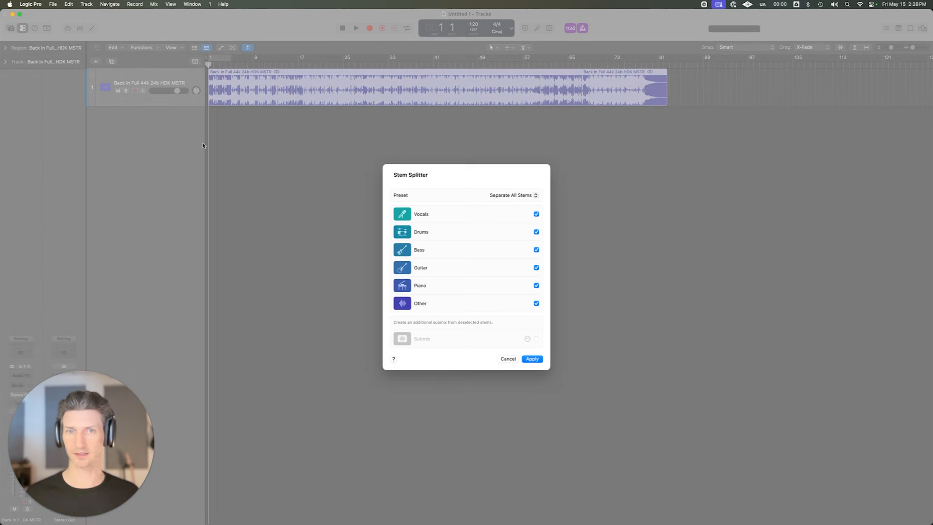
{"action": "left_click", "coordinate": [532, 359]}
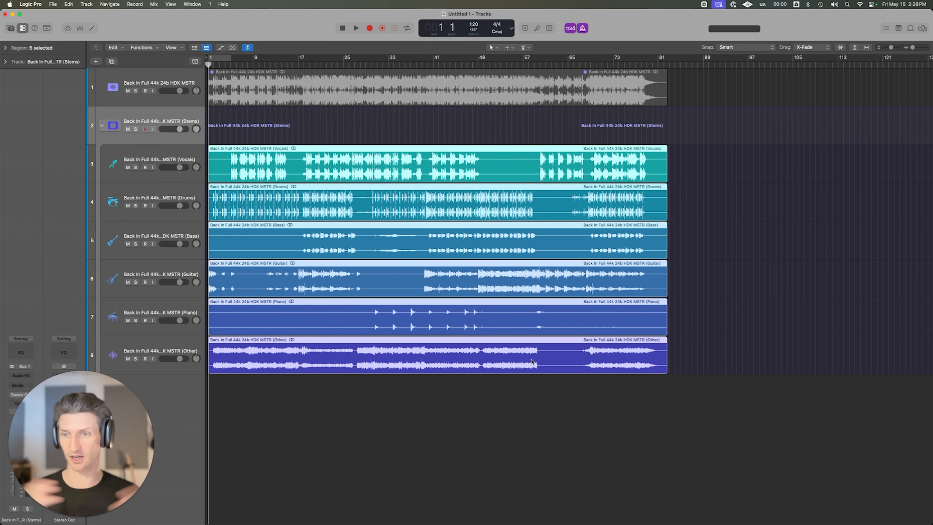
{"action": "left_click", "coordinate": [317, 406]}
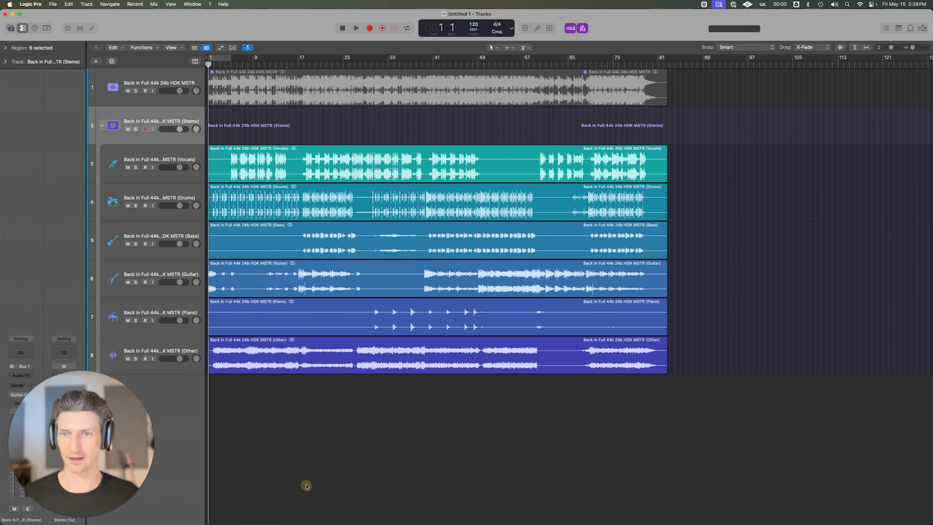
Solo the drums stem and play it from bar 9 with the metronome off, stopping a few bars on
{"action": "left_click", "coordinate": [147, 199]}
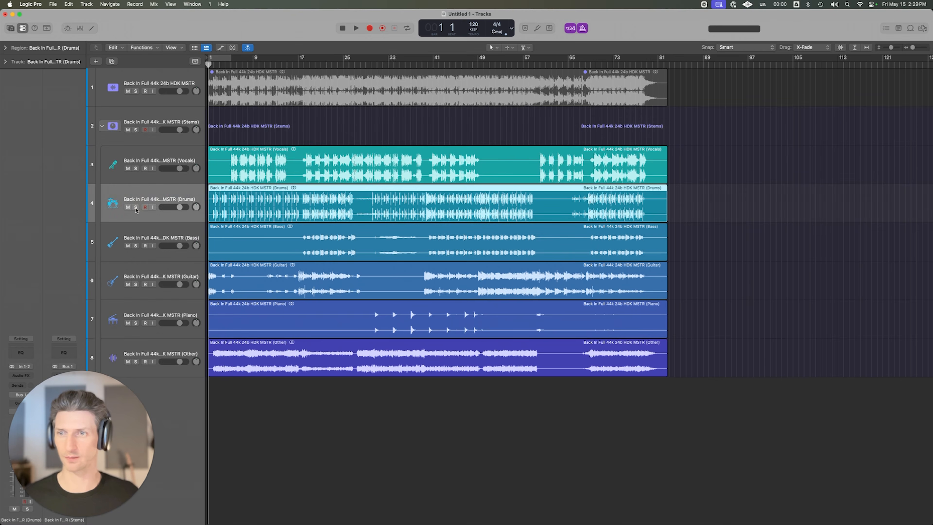
{"action": "left_click", "coordinate": [136, 207]}
{"action": "left_click", "coordinate": [304, 59]}
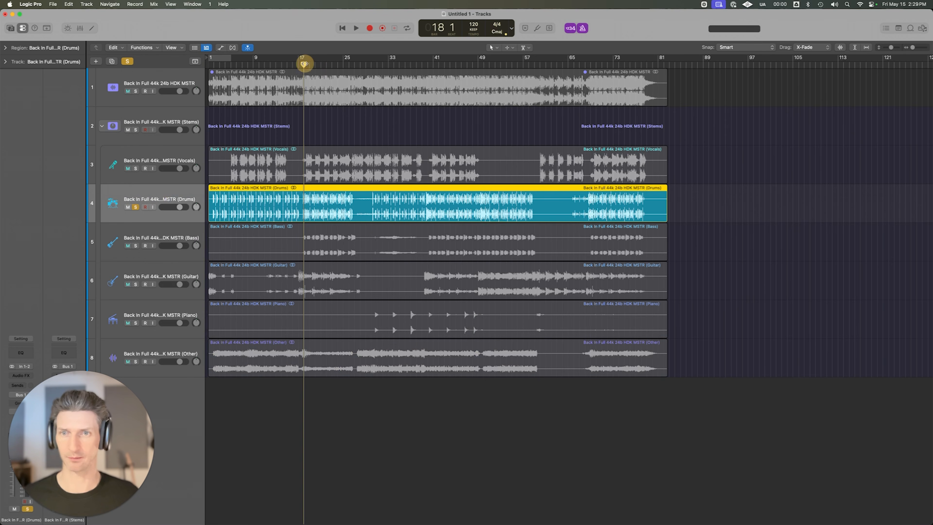
{"action": "left_click", "coordinate": [252, 60]}
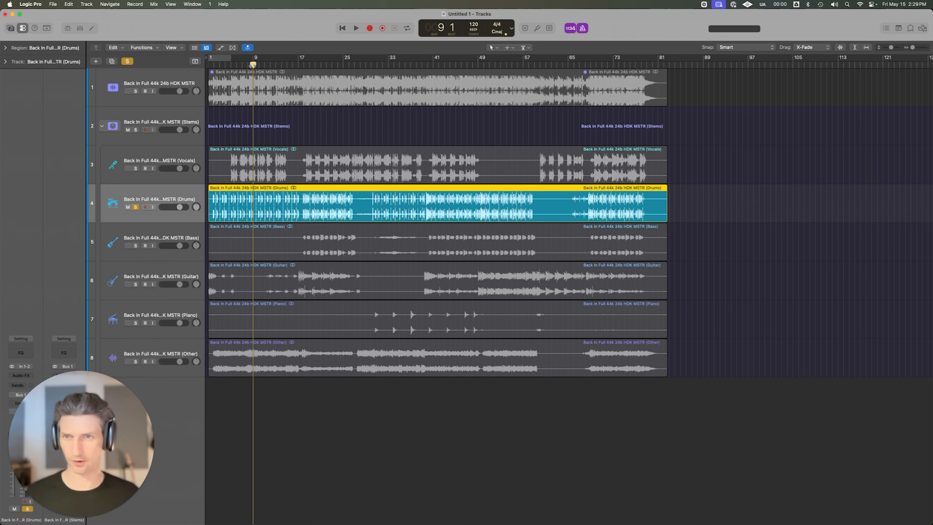
{"action": "key", "text": "space"}
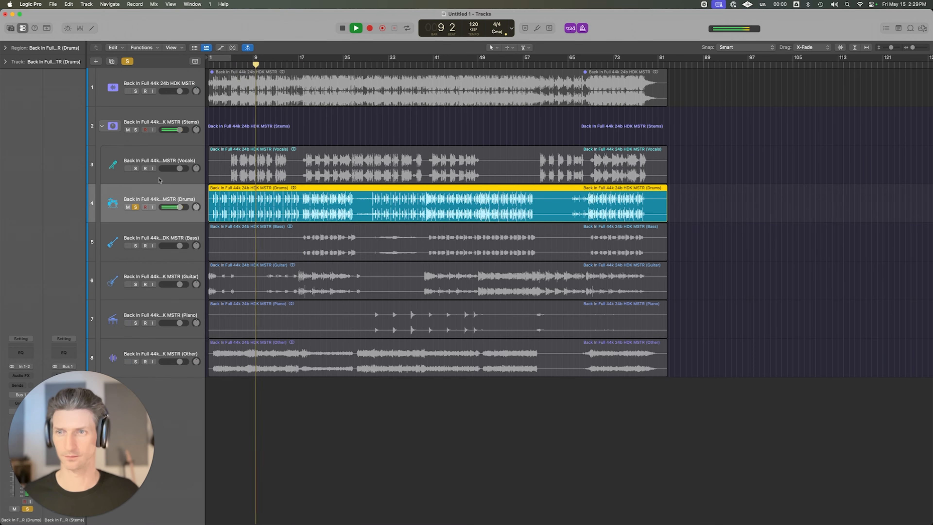
{"action": "key", "text": "k"}
{"action": "key", "text": "super+Up"}
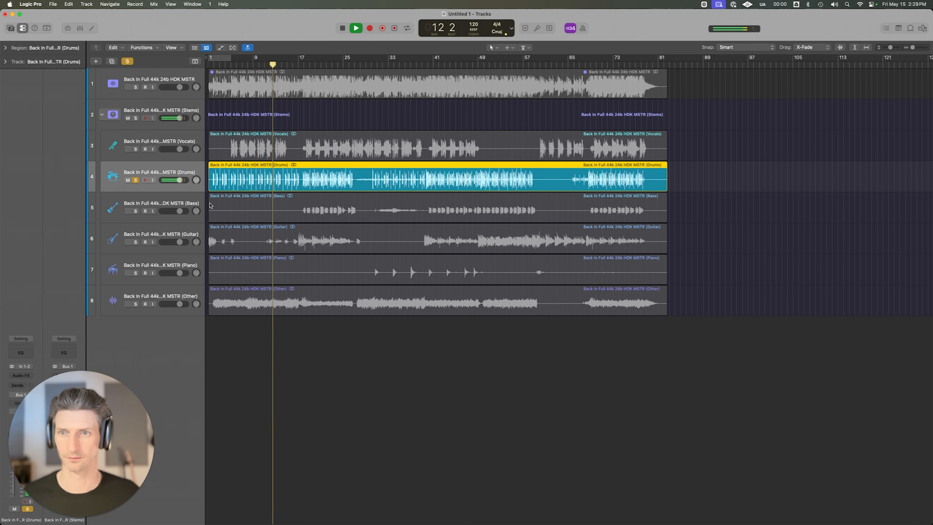
{"action": "key", "text": "space"}
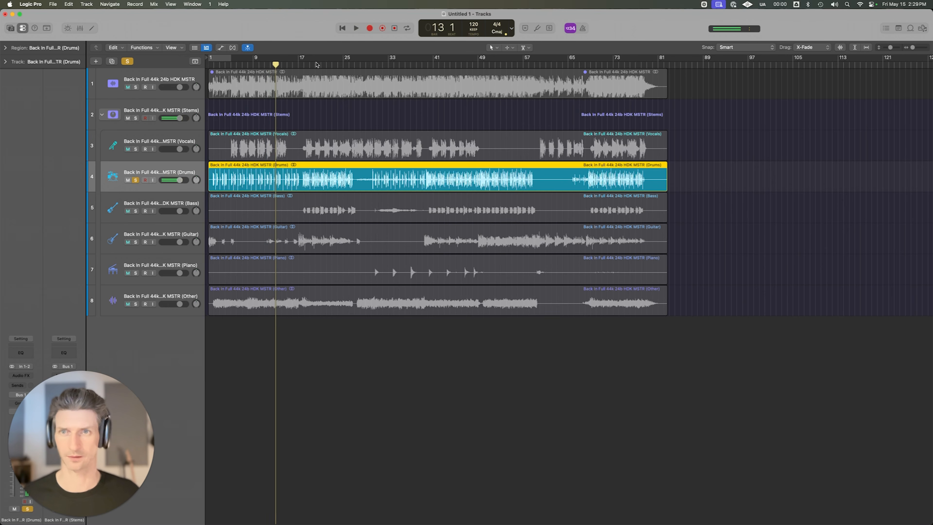
Audition the soloed drums from about bar 18 and zoom in on their waveform
{"action": "left_click", "coordinate": [306, 65]}
{"action": "key", "text": "space"}
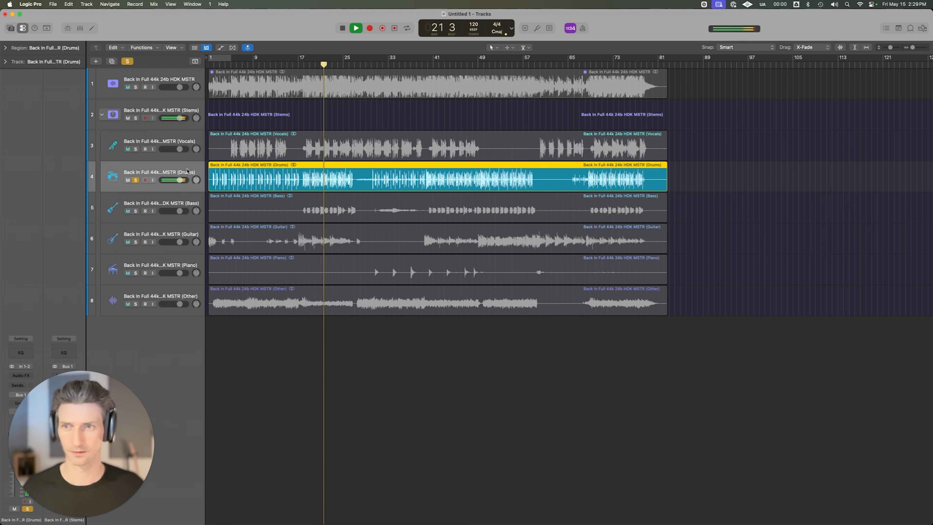
{"action": "scroll", "coordinate": [352, 184], "scroll_direction": "up", "scroll_amount": 5}
{"action": "scroll", "coordinate": [352, 184], "scroll_direction": "left", "scroll_amount": 5}
{"action": "key", "text": "space"}
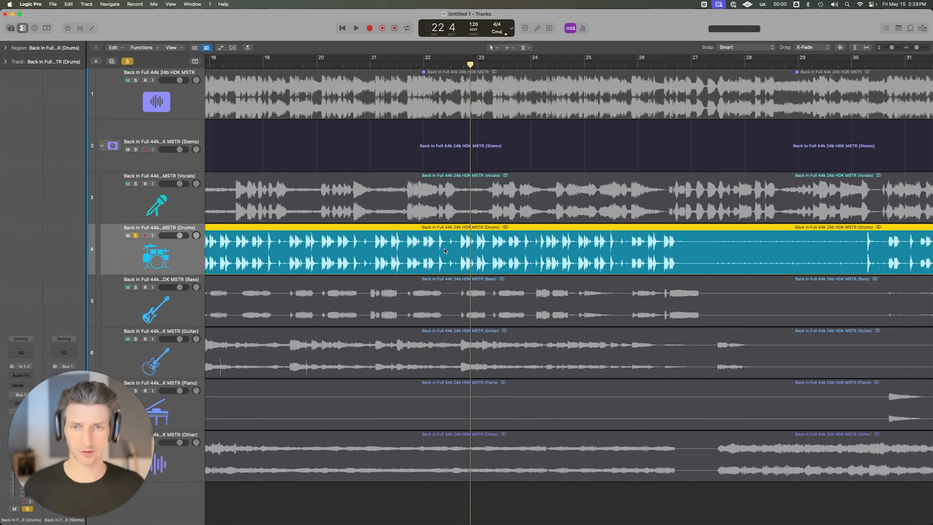
{"action": "scroll", "coordinate": [444, 251], "scroll_direction": "down", "scroll_amount": 3}
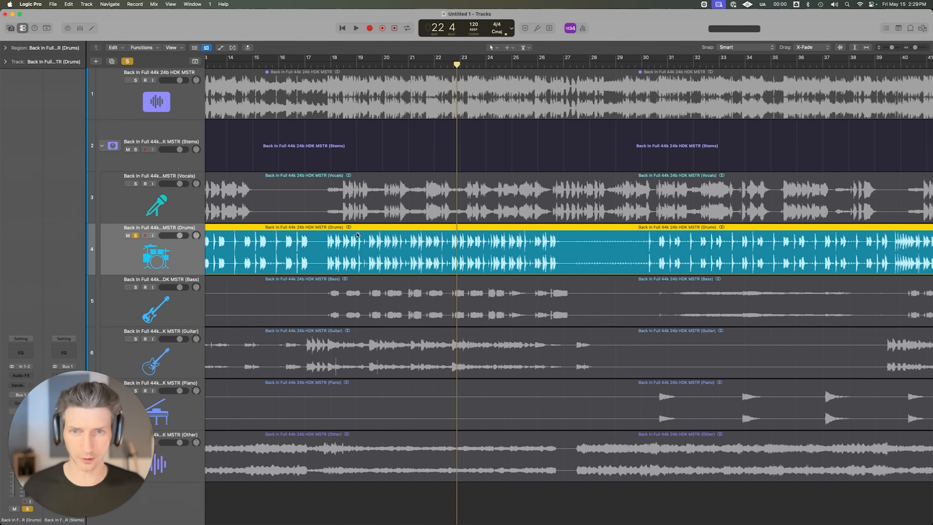
Solo the bass stem in place of the drums
{"action": "left_click", "coordinate": [135, 235]}
{"action": "left_click", "coordinate": [136, 287]}
{"action": "key", "text": "super+Left"}
{"action": "key", "text": "super+Left"}
{"action": "left_click", "coordinate": [129, 288]}
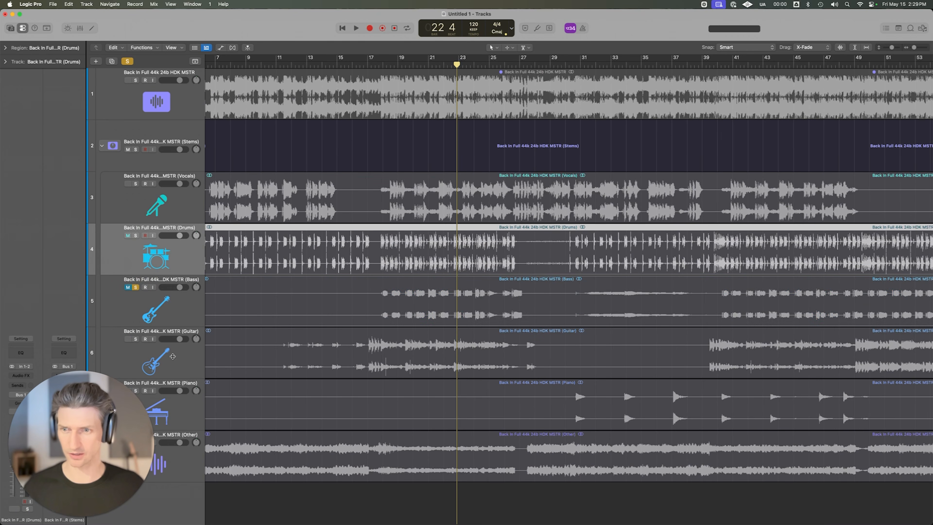
{"action": "scroll", "coordinate": [132, 296], "scroll_direction": "down", "scroll_amount": 5}
{"action": "left_click", "coordinate": [127, 201]}
{"action": "left_click", "coordinate": [127, 201]}
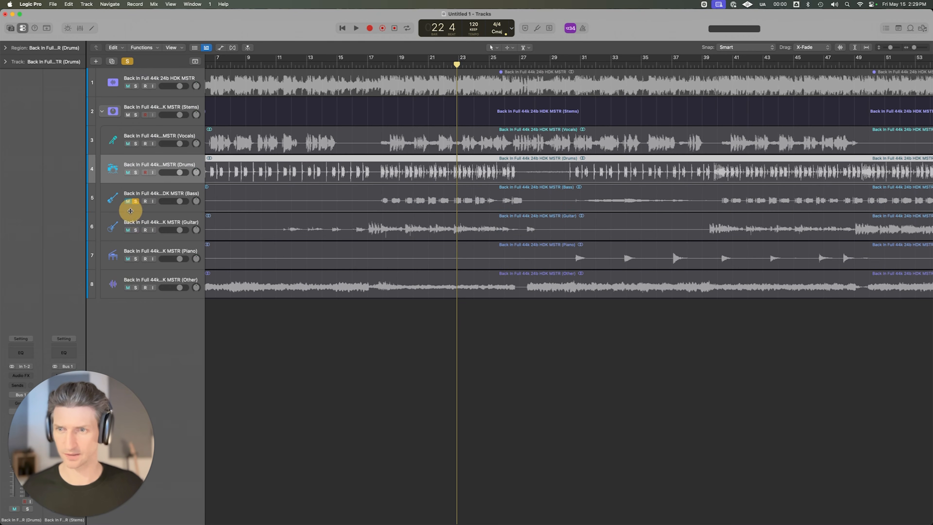
Solo the piano stem in place of the bass and fit the tracks in view
{"action": "left_click", "coordinate": [135, 259]}
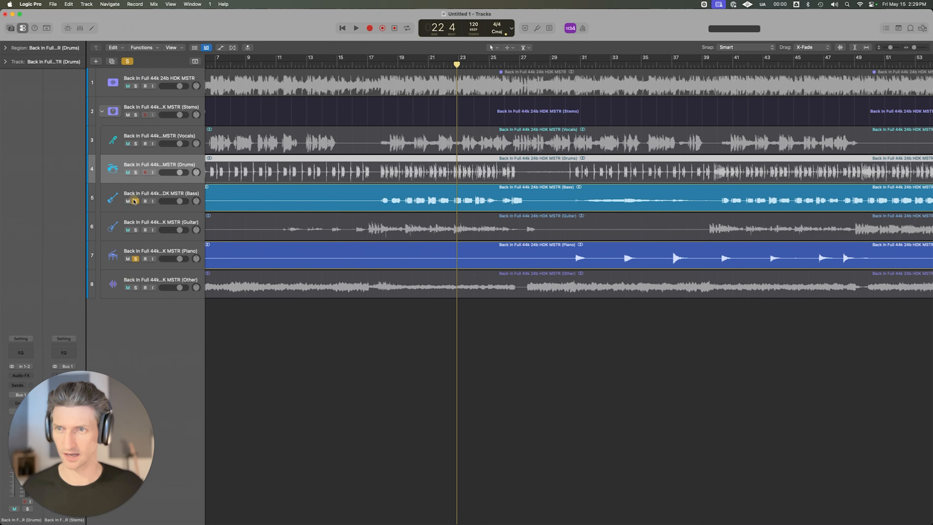
{"action": "left_click", "coordinate": [136, 201]}
{"action": "key", "text": "super+Down"}
{"action": "key", "text": "super+Left"}
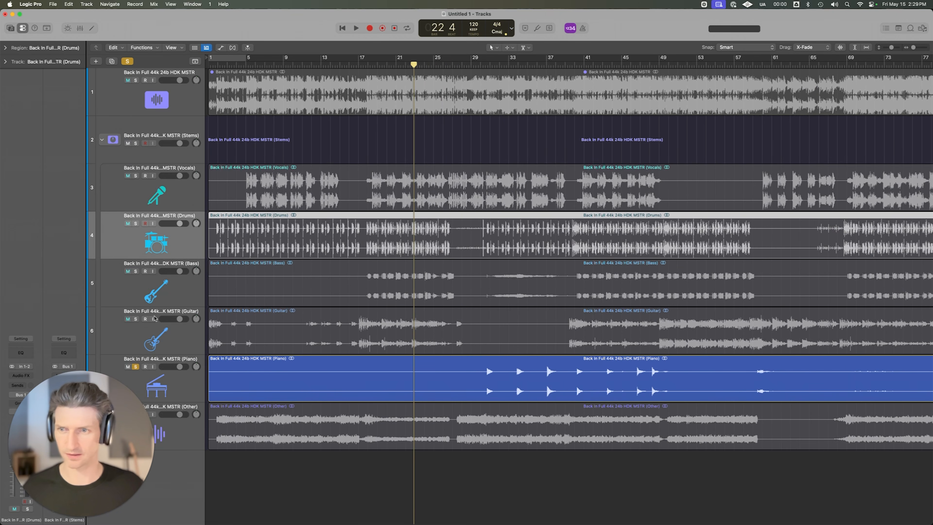
{"action": "key", "text": "super+Up"}
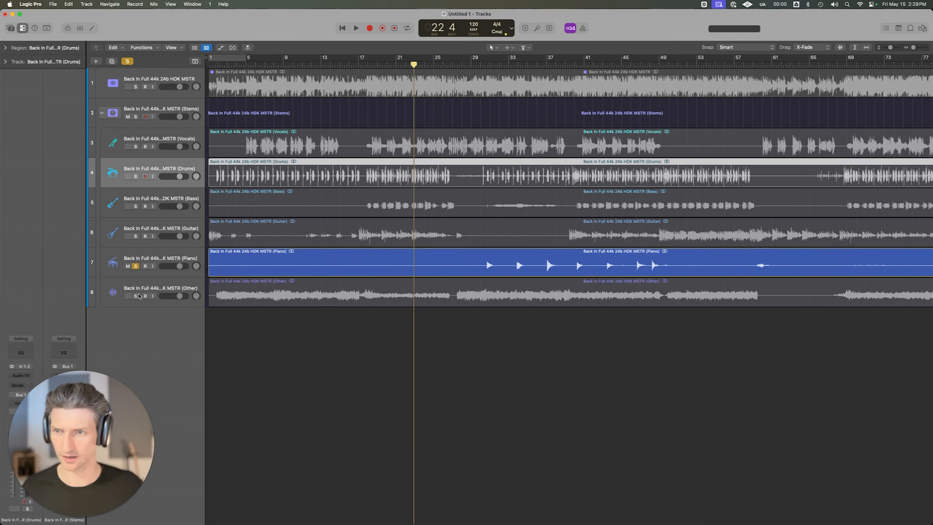
Solo the Other stem in place of the piano and play its region from bar 17
{"action": "left_click", "coordinate": [136, 266]}
{"action": "left_click", "coordinate": [136, 296]}
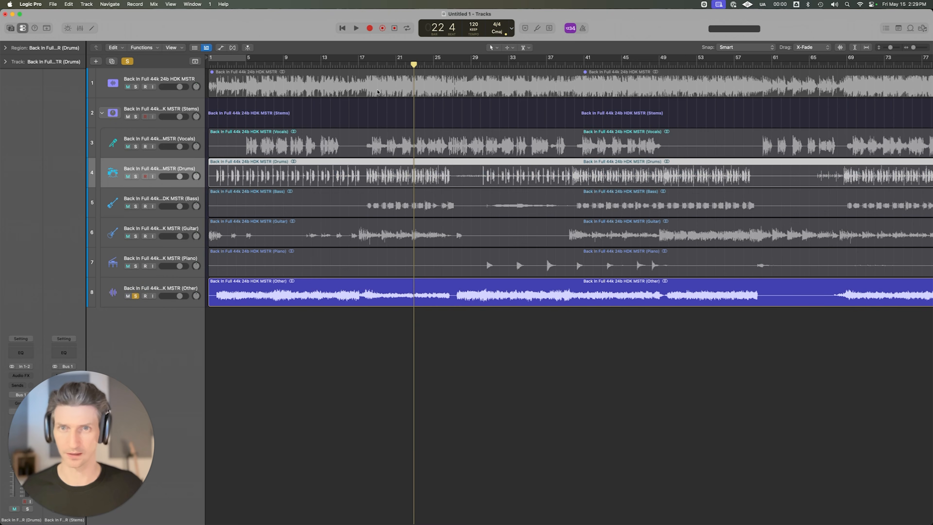
{"action": "left_click", "coordinate": [365, 70]}
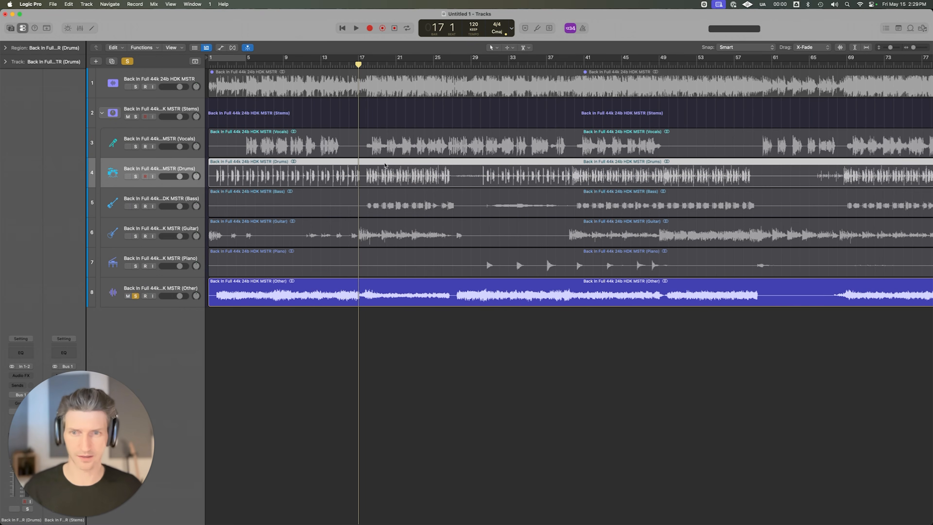
{"action": "left_click", "coordinate": [390, 293]}
{"action": "key", "text": "space"}
{"action": "key", "text": "super+Down"}
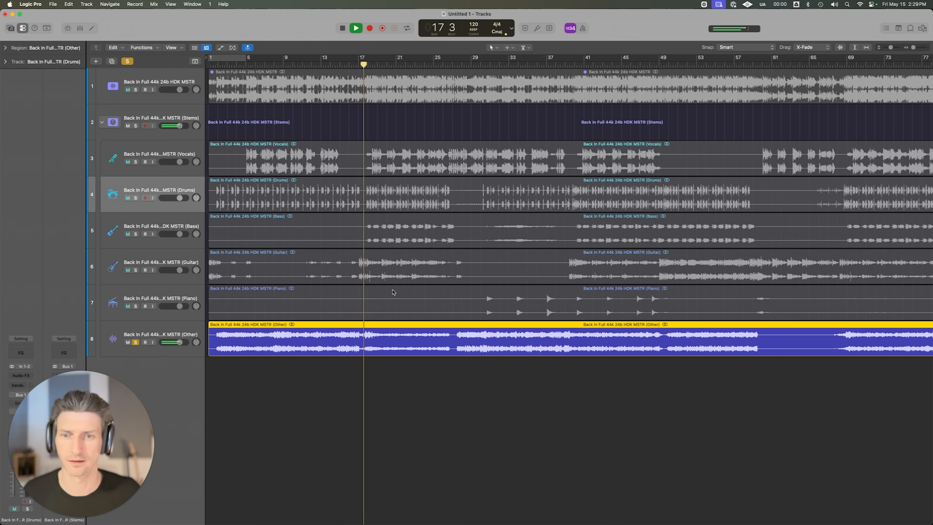
{"action": "key", "text": "super+Up"}
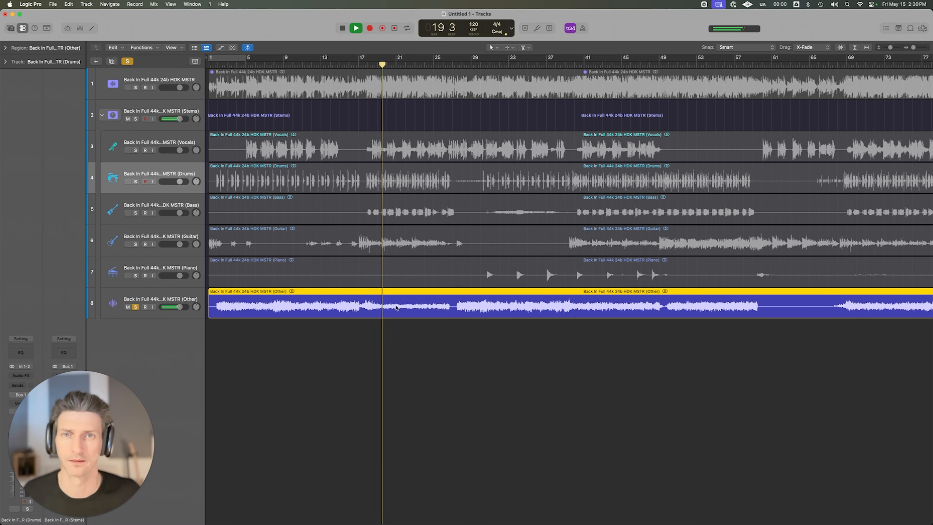
Stop playback, split the Other stem's region at about bars 17 and 27, and select the middle part
{"action": "right_click", "coordinate": [363, 311]}
{"action": "key", "text": "space"}
{"action": "right_click", "coordinate": [457, 312]}
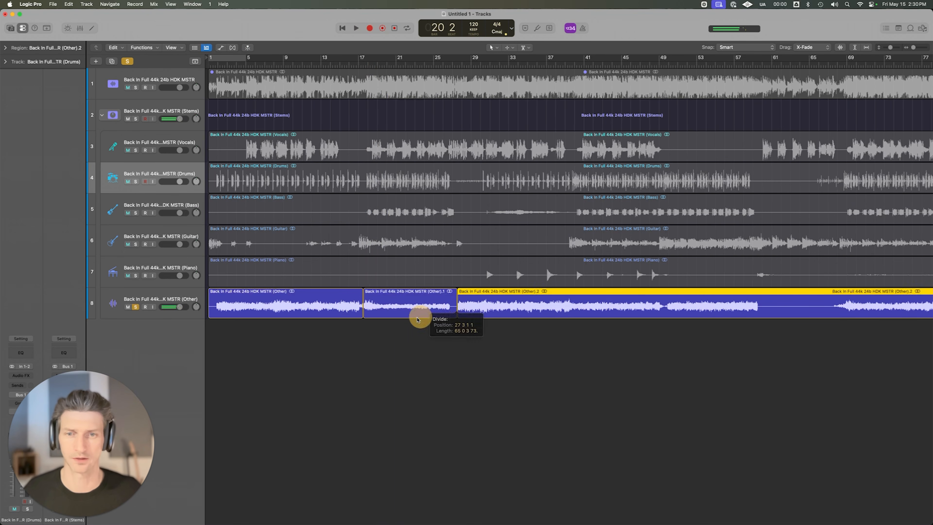
{"action": "left_click", "coordinate": [404, 312]}
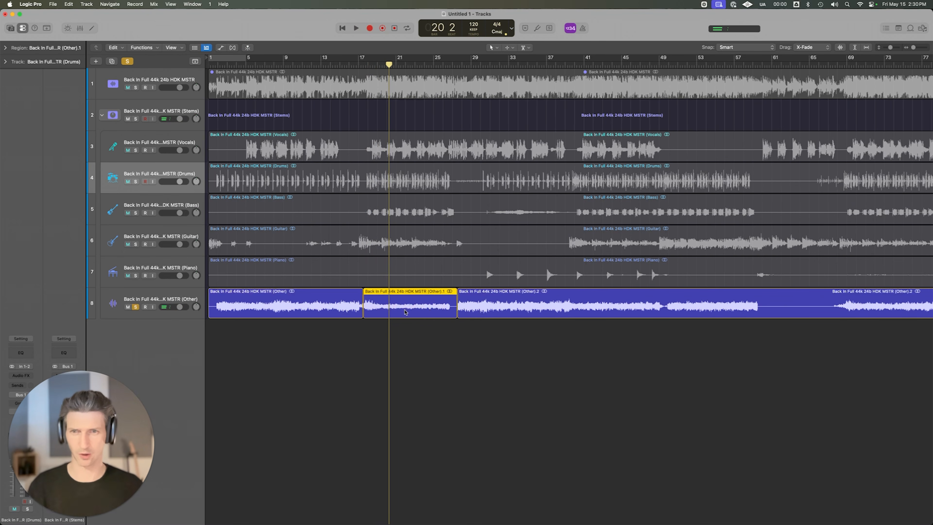
Select the last part of the Other stem and play it from bar 28
{"action": "left_click", "coordinate": [463, 63]}
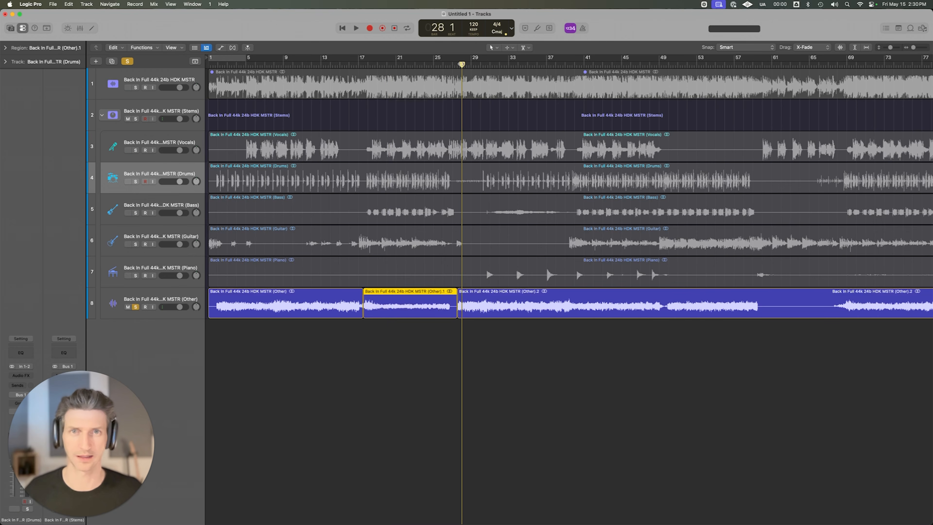
{"action": "left_click", "coordinate": [495, 303]}
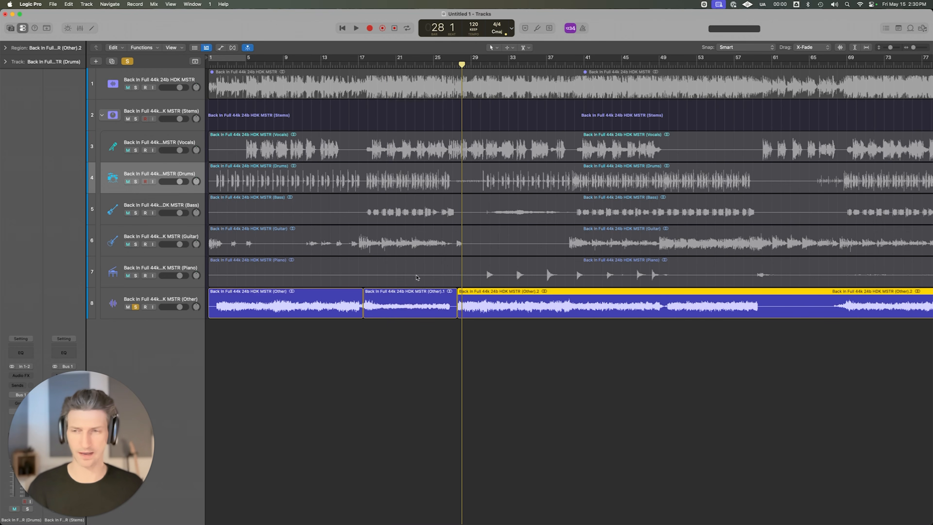
{"action": "left_click", "coordinate": [330, 321]}
{"action": "left_click", "coordinate": [466, 305]}
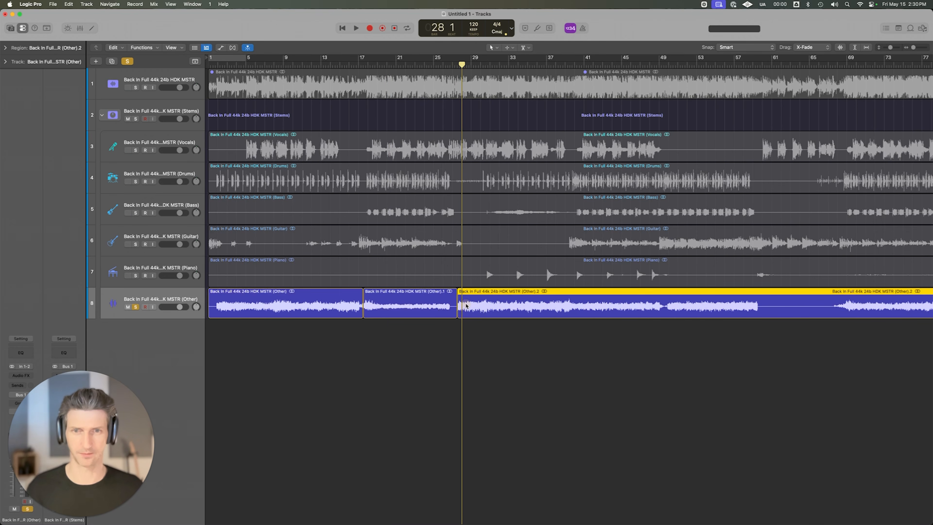
{"action": "key", "text": "space"}
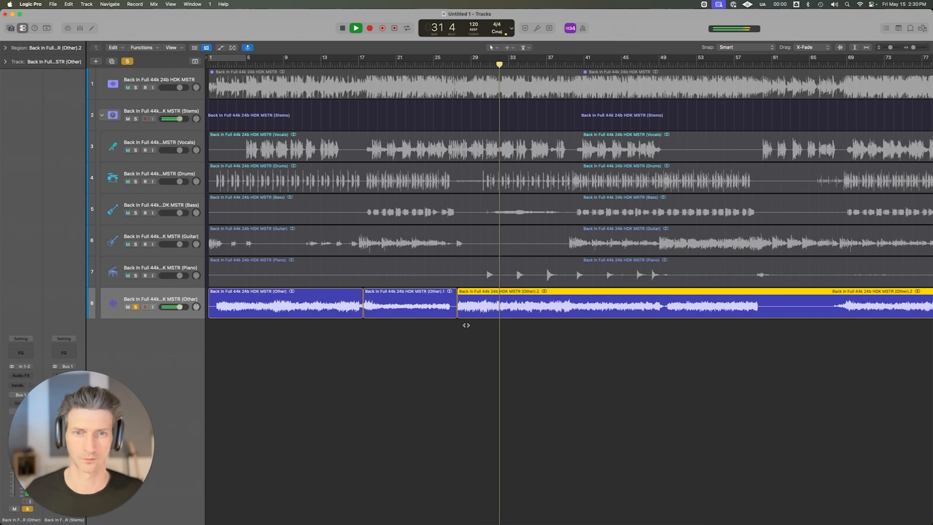
Add the drums stem to the solo to hear it with the Other stem, and stop playback
{"action": "left_click", "coordinate": [136, 181]}
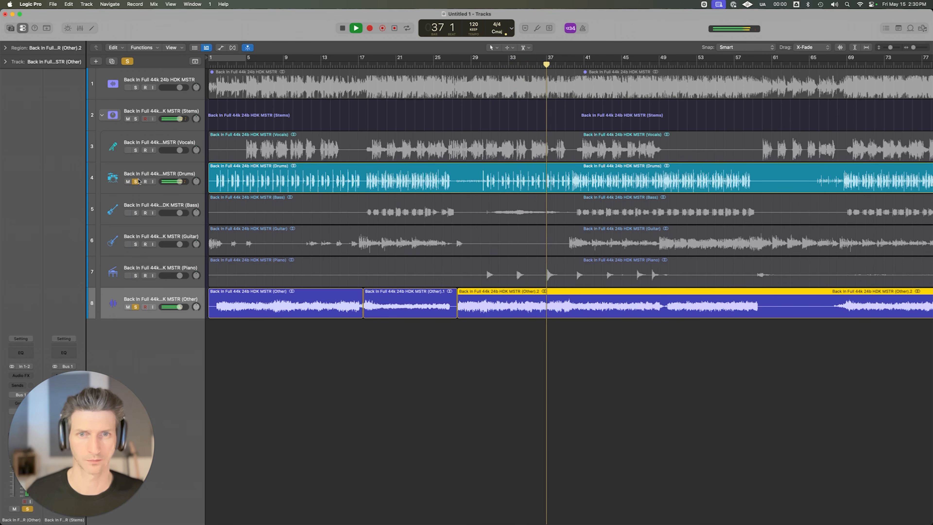
{"action": "key", "text": "space"}
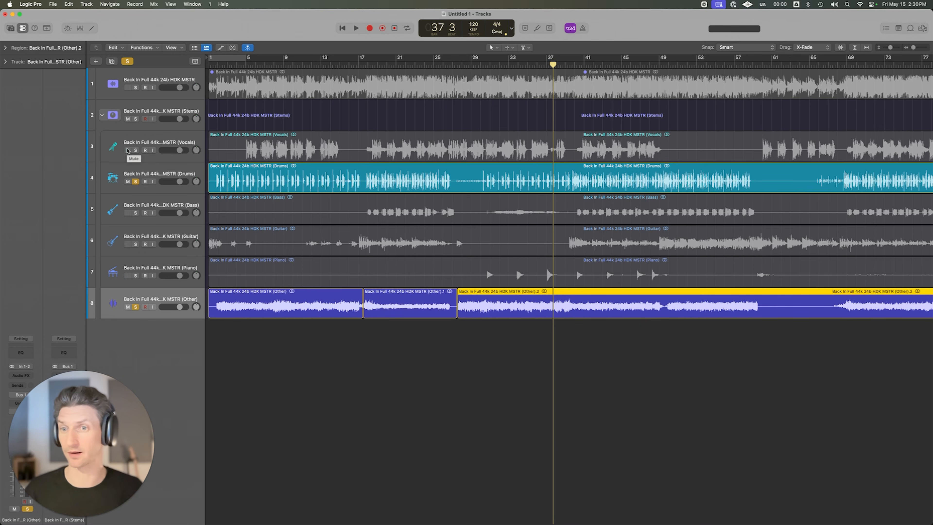
{"action": "left_click", "coordinate": [352, 380]}
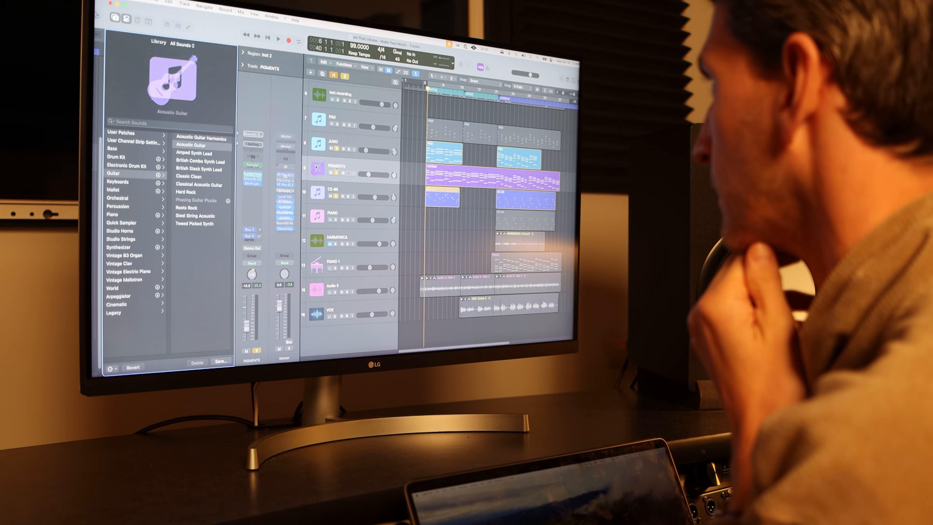
{"action": "left_click", "coordinate": [201, 145]}
{"action": "left_click", "coordinate": [198, 164]}
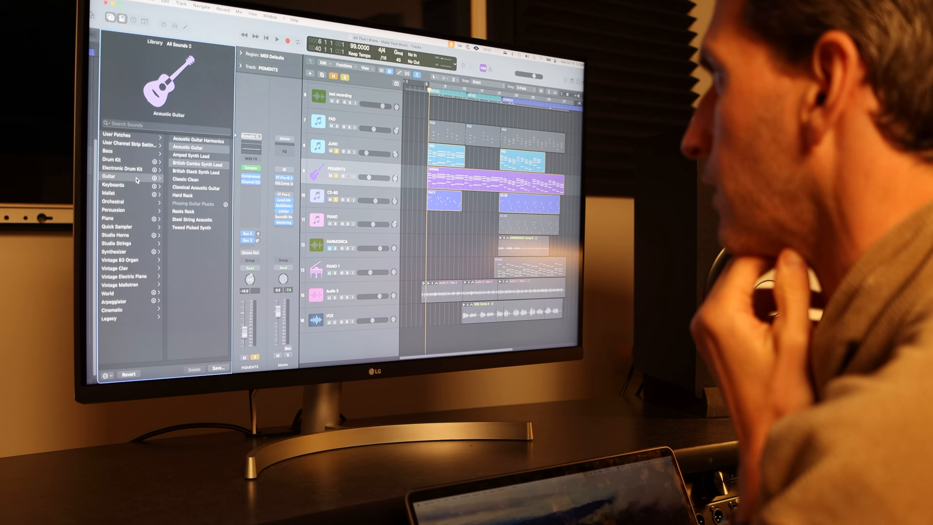
{"action": "left_click", "coordinate": [114, 184]}
{"action": "left_click", "coordinate": [128, 197]}
{"action": "left_click", "coordinate": [185, 198]}
{"action": "left_click", "coordinate": [127, 214]}
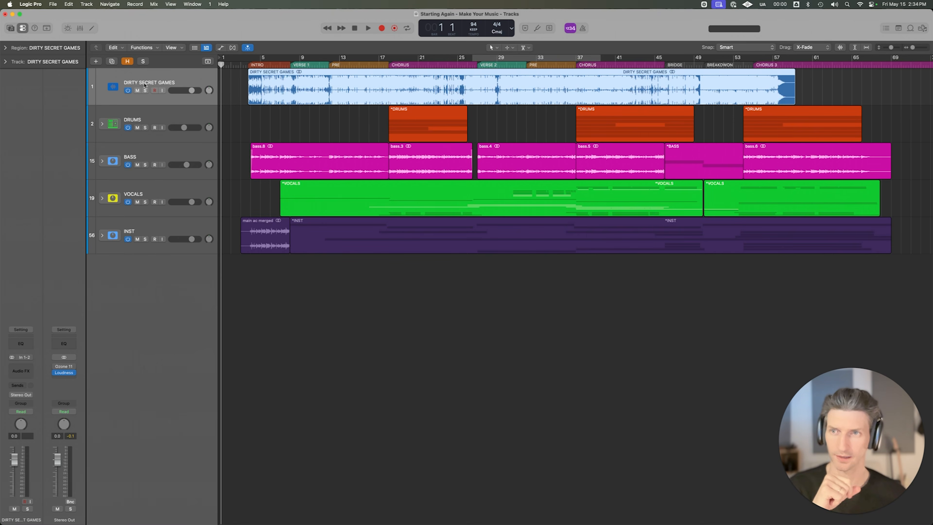
Solo the DIRTY SECRET GAMES reference track, play it briefly and release its solo
{"action": "left_click", "coordinate": [146, 91]}
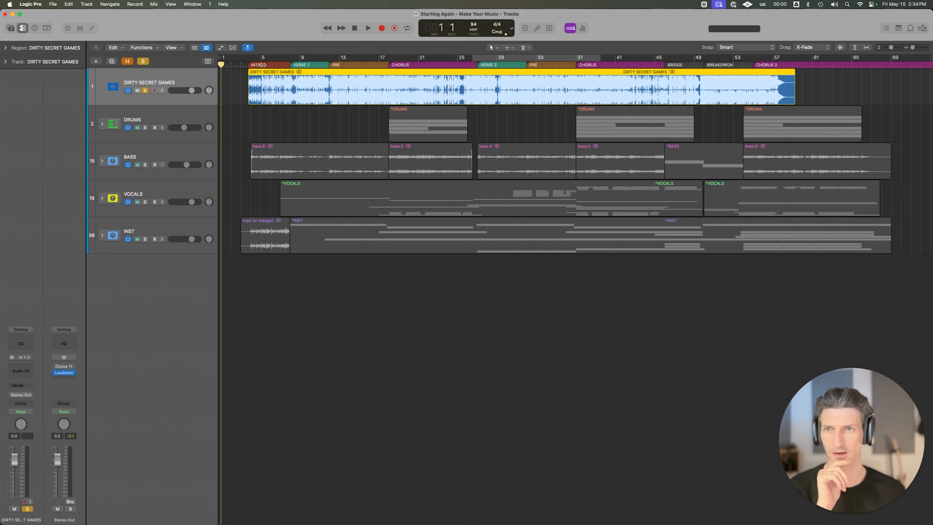
{"action": "key", "text": "space"}
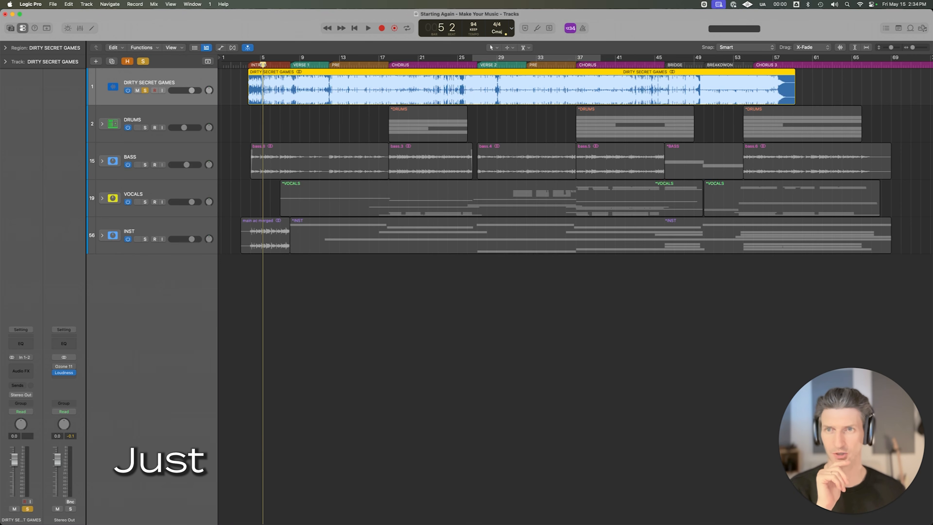
{"action": "left_click", "coordinate": [145, 91]}
Rename the DIRTY SECRET GAMES track as REF
{"action": "double_click", "coordinate": [150, 83]}
{"action": "type", "text": "REF"}
{"action": "key", "text": "Return"}
Solo the DRUMS, BASS, VOCALS and INST tracks, and switch the solo over to the REF track
{"action": "left_click_drag", "start_coordinate": [145, 127], "coordinate": [145, 239]}
{"action": "mouse_move", "coordinate": [55, 368]}
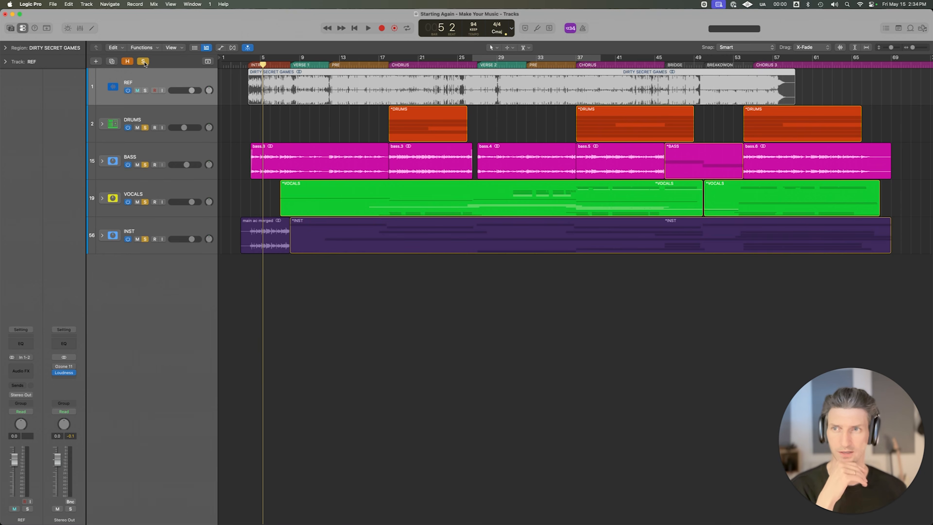
{"action": "key", "text": "Down"}
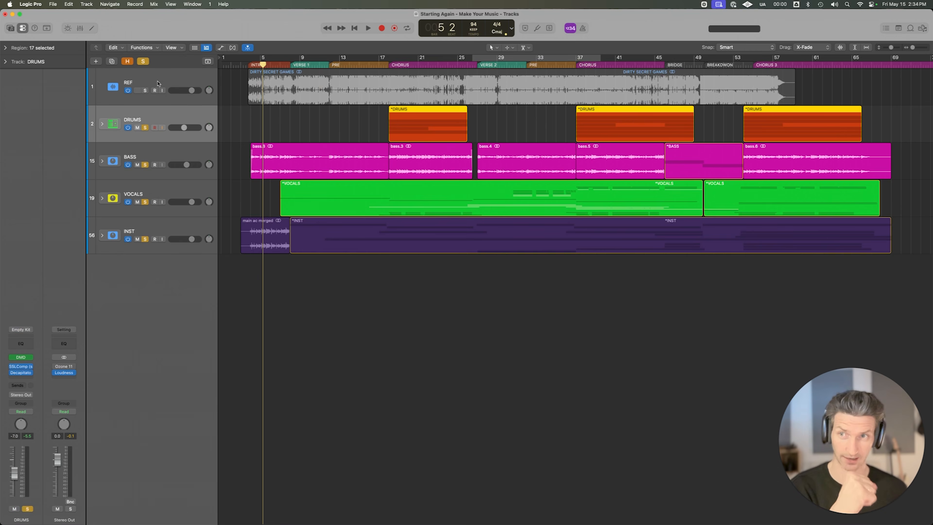
{"action": "left_click", "coordinate": [147, 63]}
{"action": "left_click", "coordinate": [146, 91]}
{"action": "left_click", "coordinate": [151, 82]}
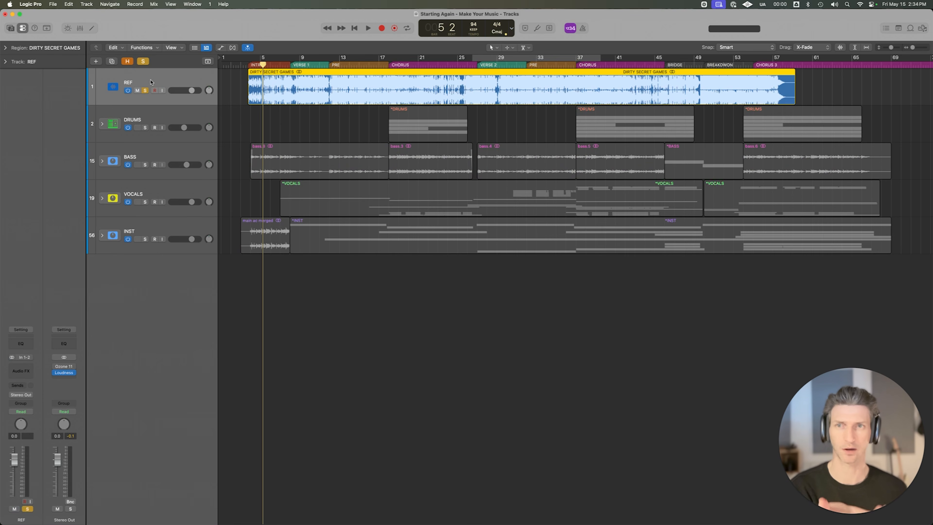
Bypass the Loudness plug-in on Stereo Out, lower the REF track's volume to -6.2 dB and release its solo
{"action": "left_click", "coordinate": [55, 373]}
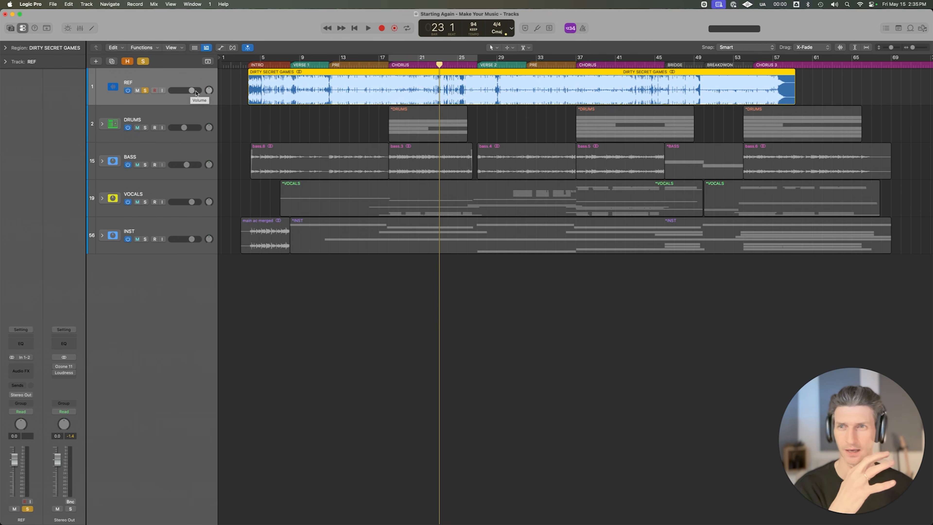
{"action": "left_click_drag", "start_coordinate": [195, 92], "coordinate": [184, 90]}
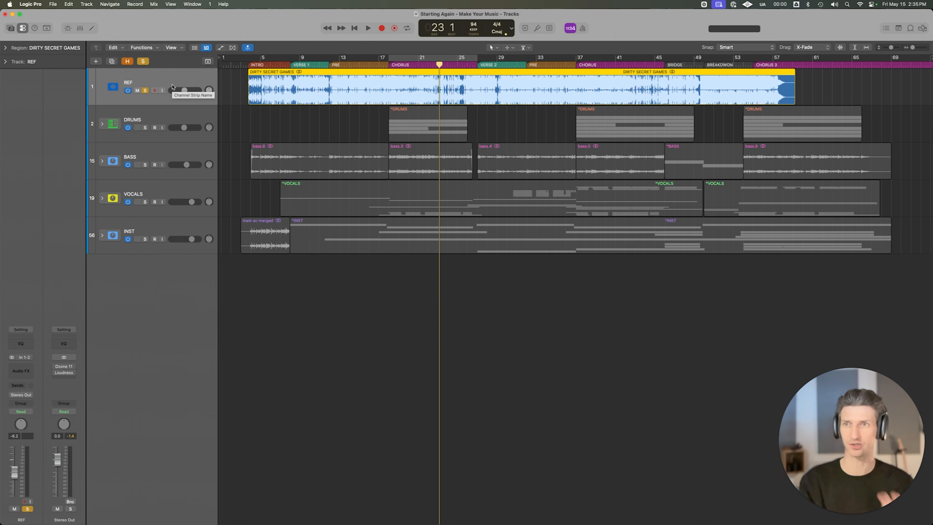
{"action": "left_click", "coordinate": [145, 91]}
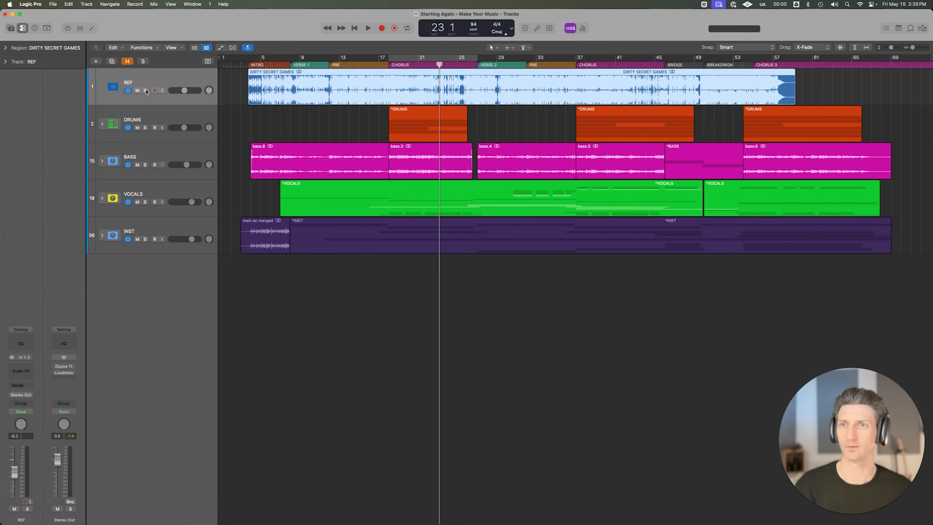
Compare the song with the reference by soloing the four stacks from DRUMS to INST and soloing REF in their place
{"action": "left_click", "coordinate": [163, 126]}
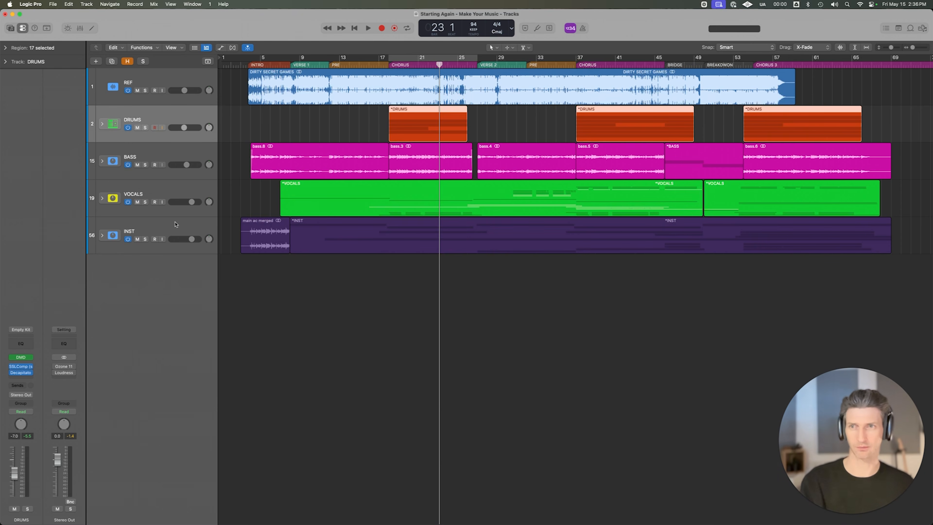
{"action": "left_click_drag", "start_coordinate": [145, 128], "coordinate": [145, 239]}
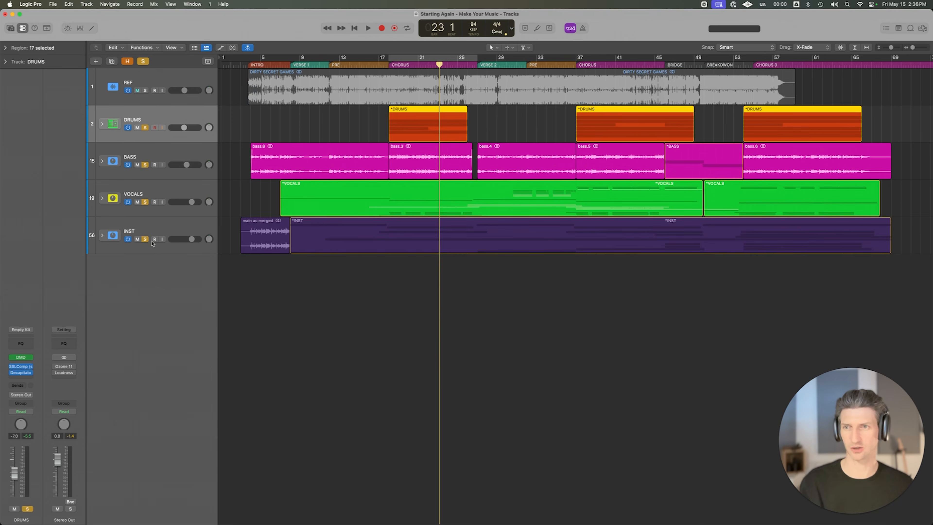
{"action": "left_click", "coordinate": [162, 224]}
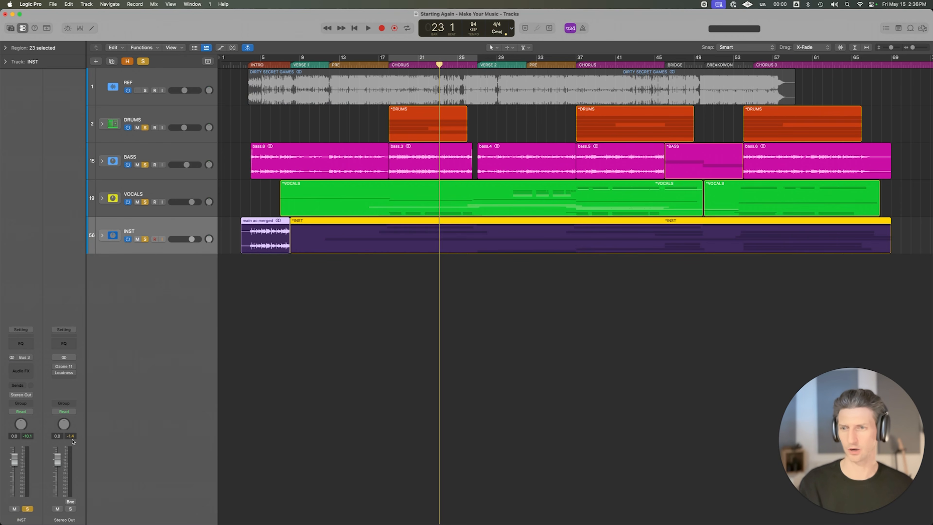
{"action": "left_click", "coordinate": [182, 77]}
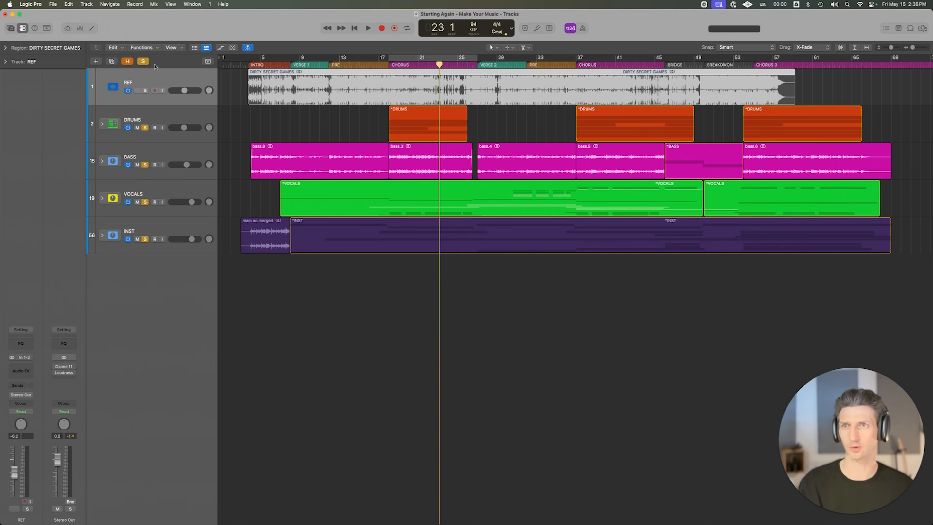
{"action": "left_click", "coordinate": [143, 62]}
{"action": "left_click", "coordinate": [144, 90]}
Loop the first chorus from about bar 18 to 27 with REF soloed, and adjust its volume to -3.4 dB
{"action": "left_click", "coordinate": [184, 90]}
{"action": "left_click_drag", "start_coordinate": [184, 90], "coordinate": [195, 90]}
{"action": "key", "text": "c"}
{"action": "key", "text": "space"}
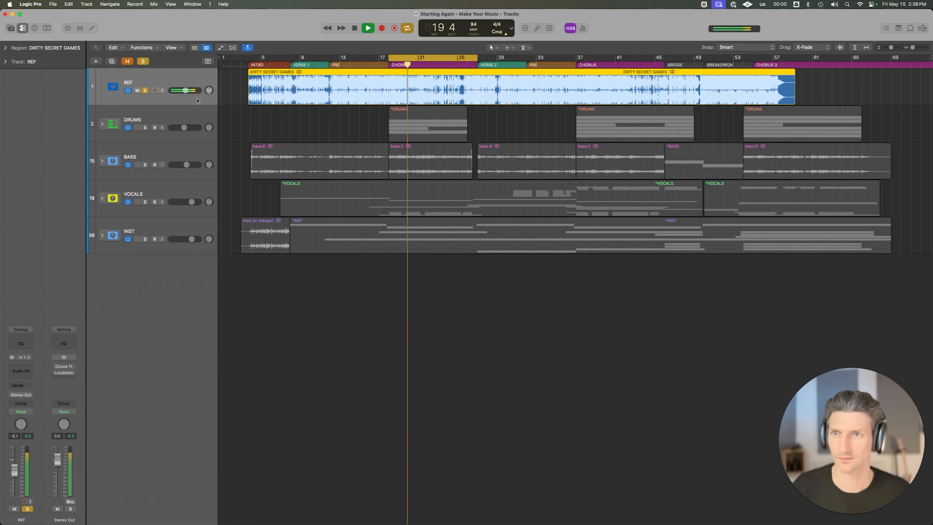
{"action": "left_click_drag", "start_coordinate": [184, 90], "coordinate": [188, 90]}
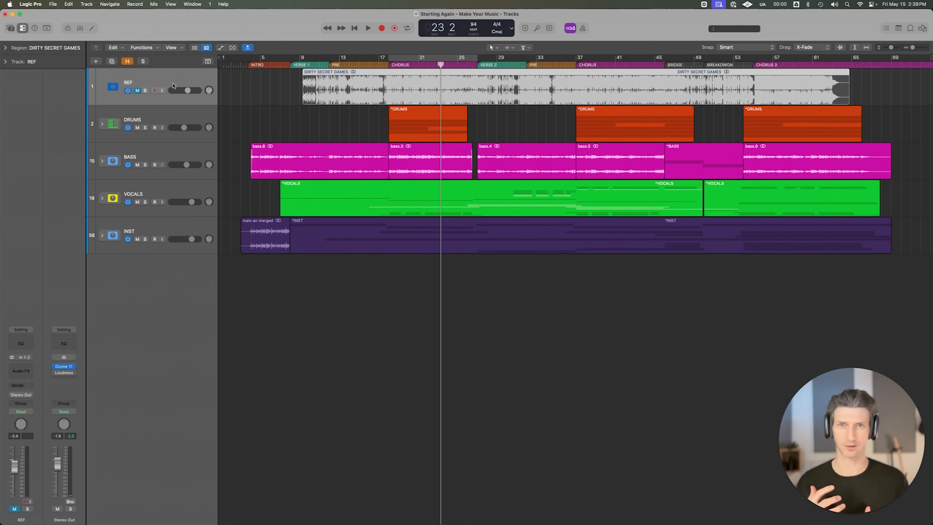
Solo REF, and add a Channel EQ on Stereo Out with a 24 dB/oct high-cut filter at 332 Hz
{"action": "left_click", "coordinate": [145, 91]}
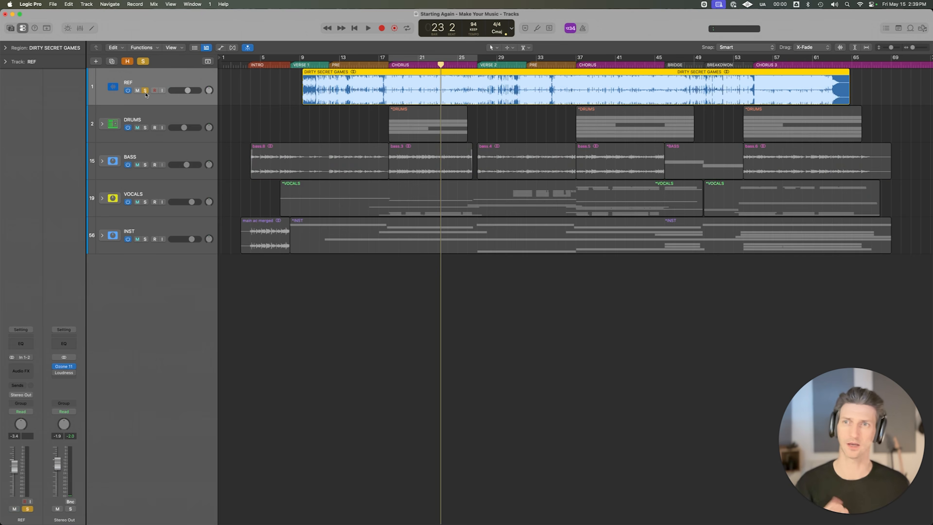
{"action": "left_click", "coordinate": [64, 343]}
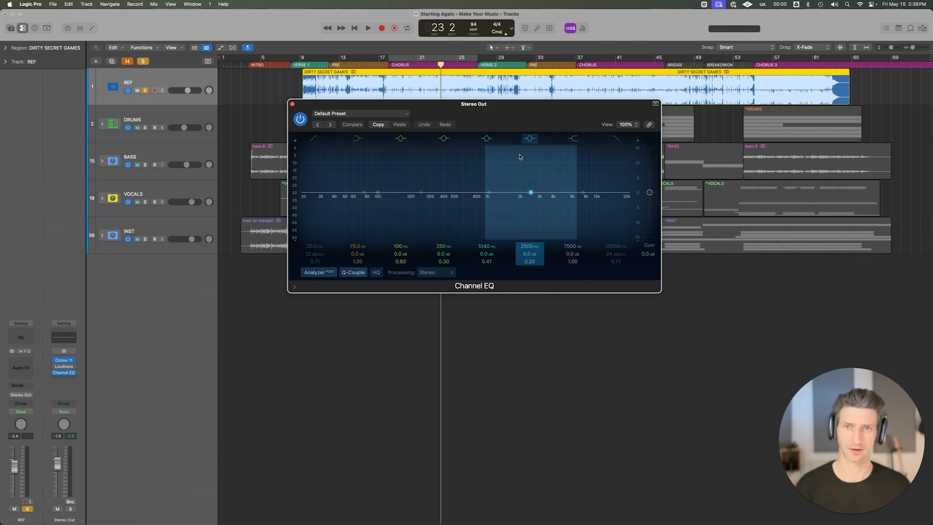
{"action": "left_click_drag", "start_coordinate": [619, 226], "coordinate": [432, 211]}
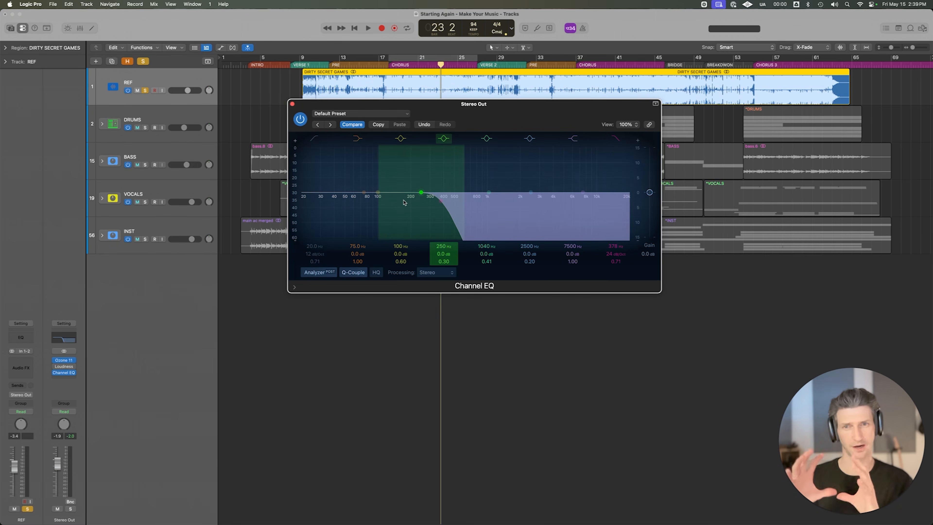
{"action": "left_click_drag", "start_coordinate": [440, 201], "coordinate": [434, 200]}
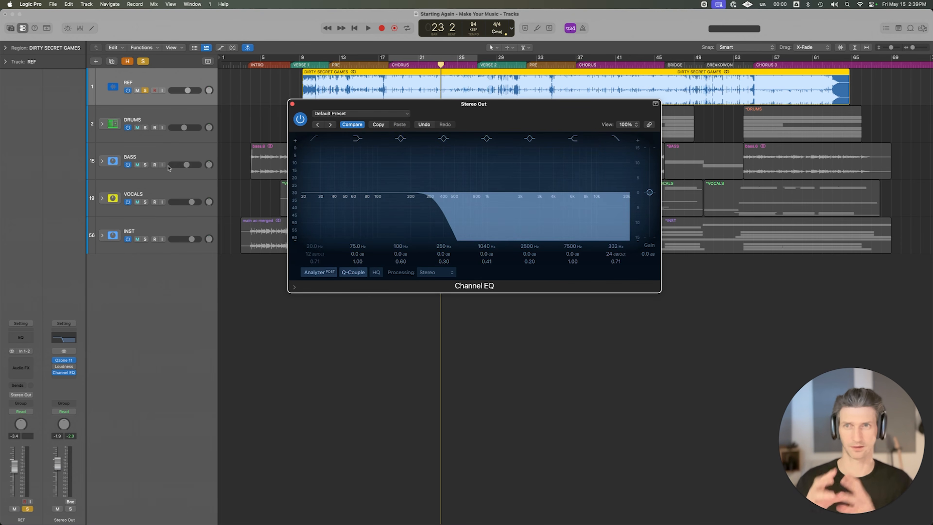
Switch the solo from REF to the DRUMS, BASS, VOCALS and INST tracks, release it, and close the Channel EQ
{"action": "left_click", "coordinate": [146, 91]}
{"action": "mouse_move", "coordinate": [145, 127]}
{"action": "left_mouse_down"}
{"action": "mouse_move", "coordinate": [146, 201]}
{"action": "mouse_move", "coordinate": [159, 242]}
{"action": "left_mouse_up"}
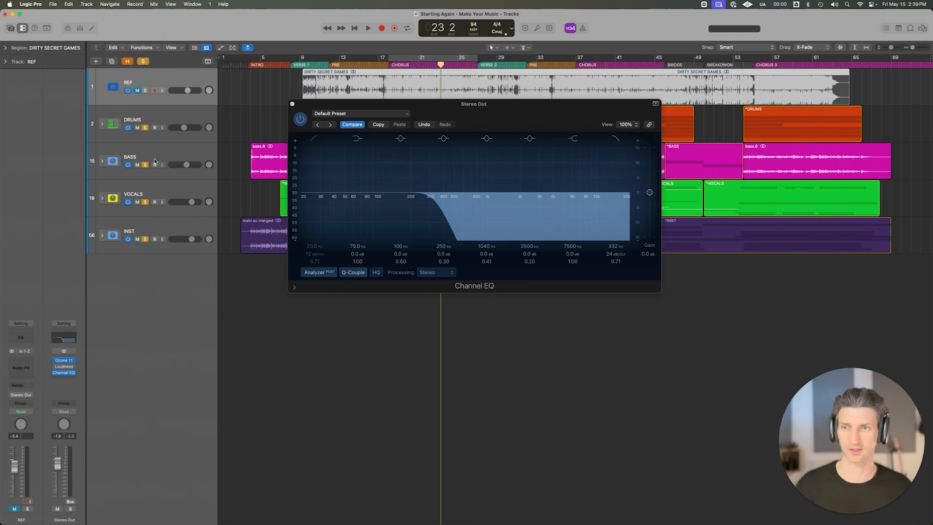
{"action": "left_click_drag", "start_coordinate": [145, 128], "coordinate": [150, 245]}
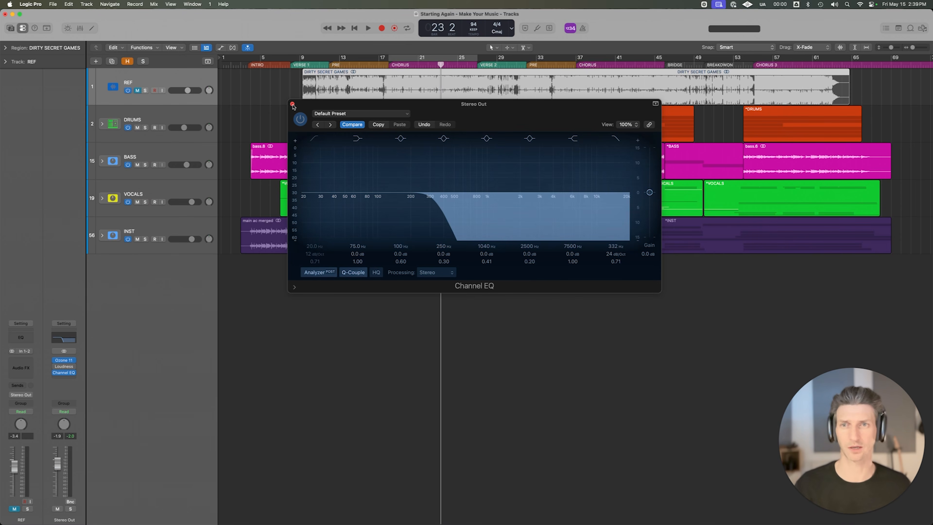
{"action": "left_click", "coordinate": [292, 105]}
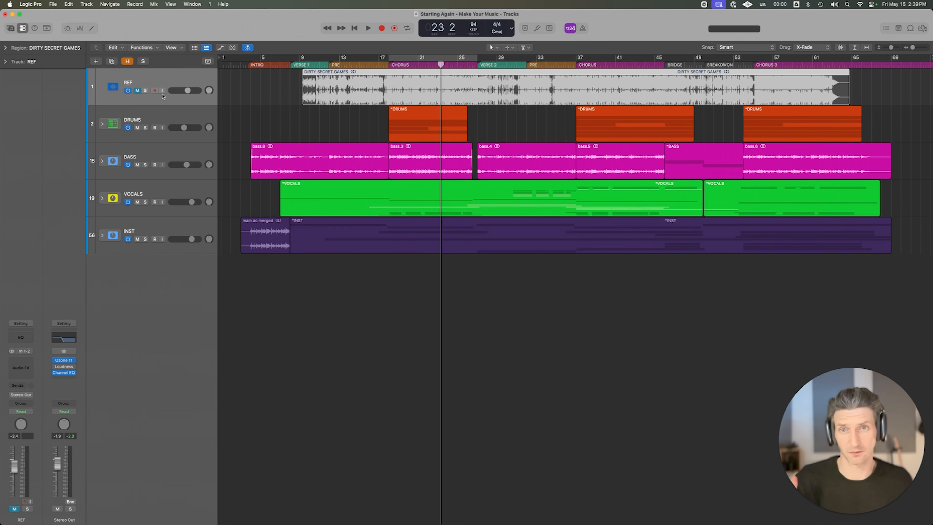